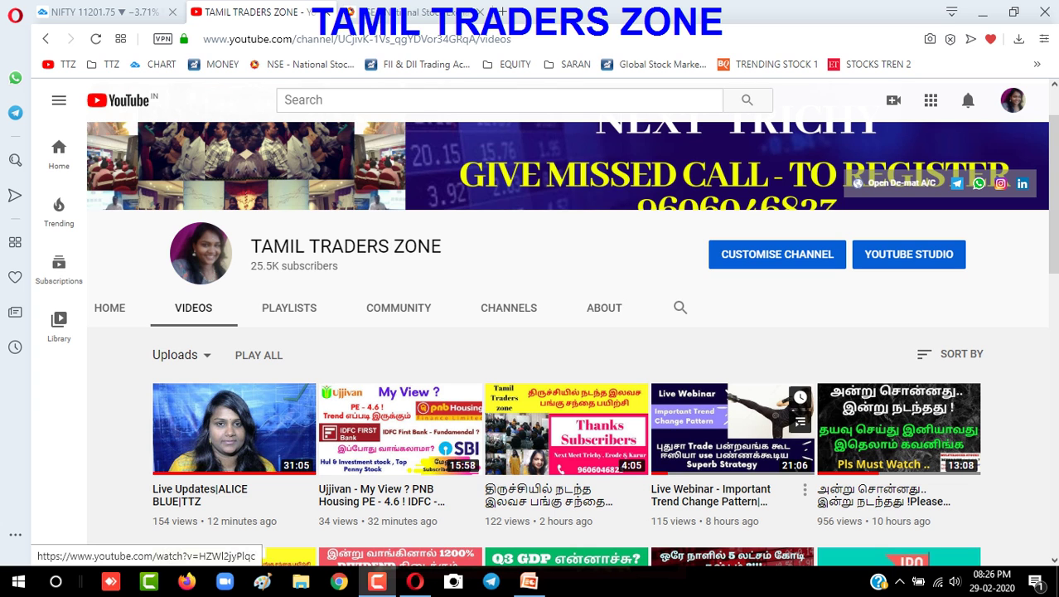
Bring Paint to the front and stretch the blank canvas across most of the window
scroll(800, 415, down, 3)
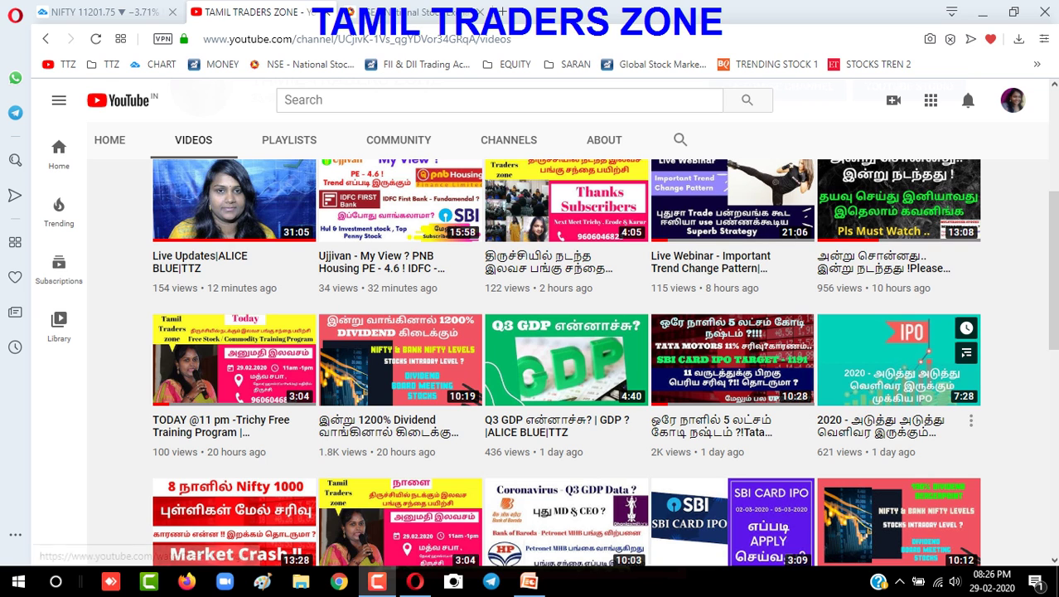
scroll(605, 365, up, 1)
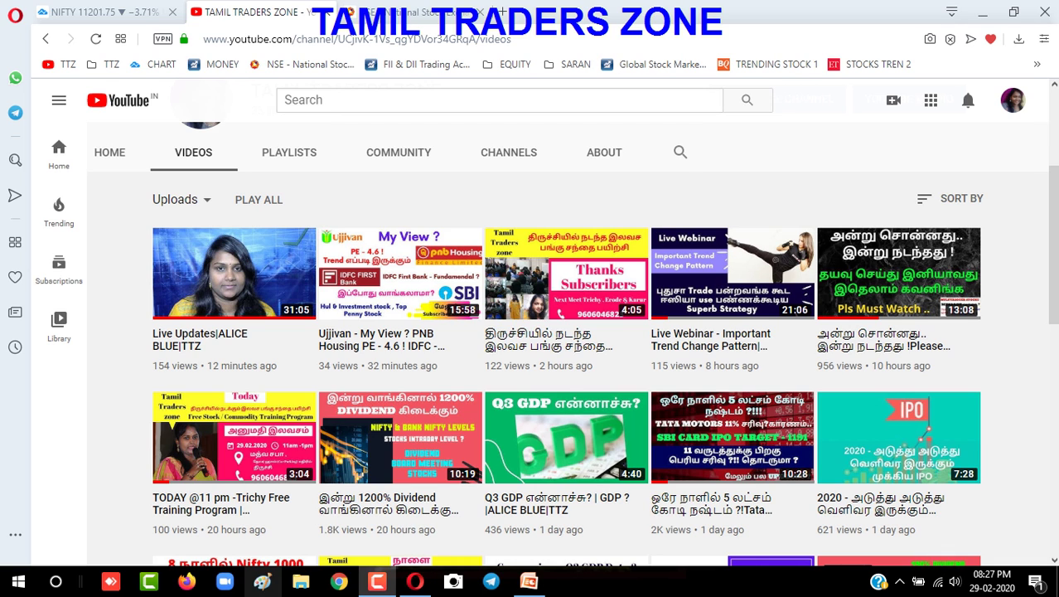
click(262, 582)
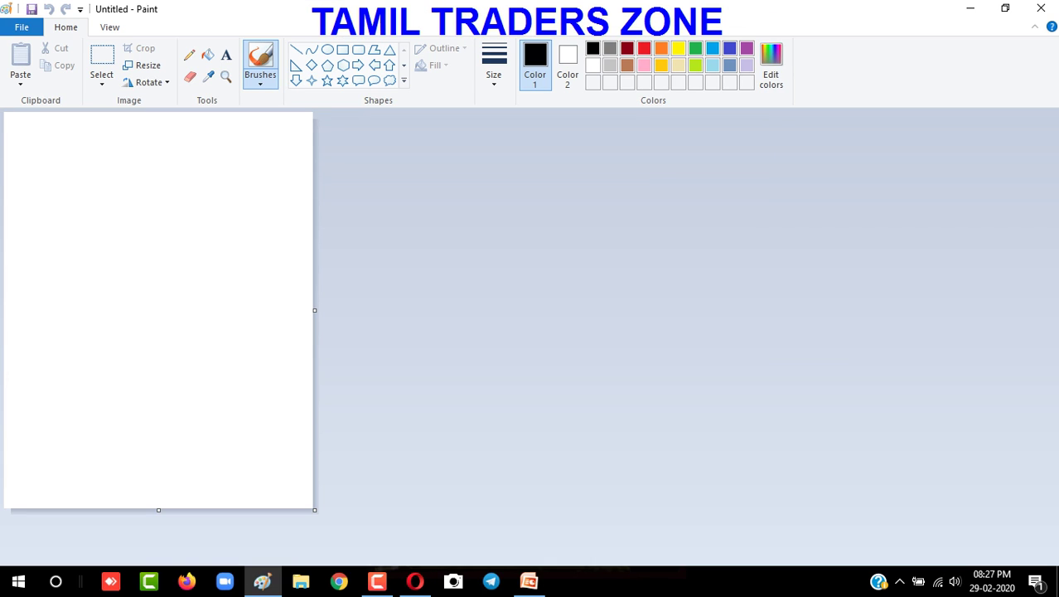
drag(315, 310, 970, 310)
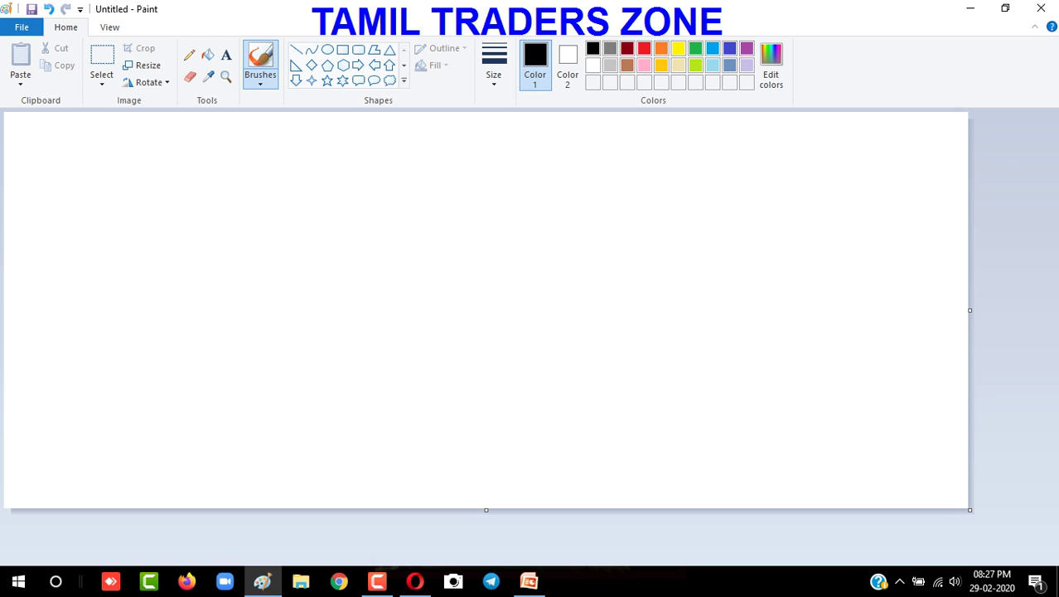
click(226, 54)
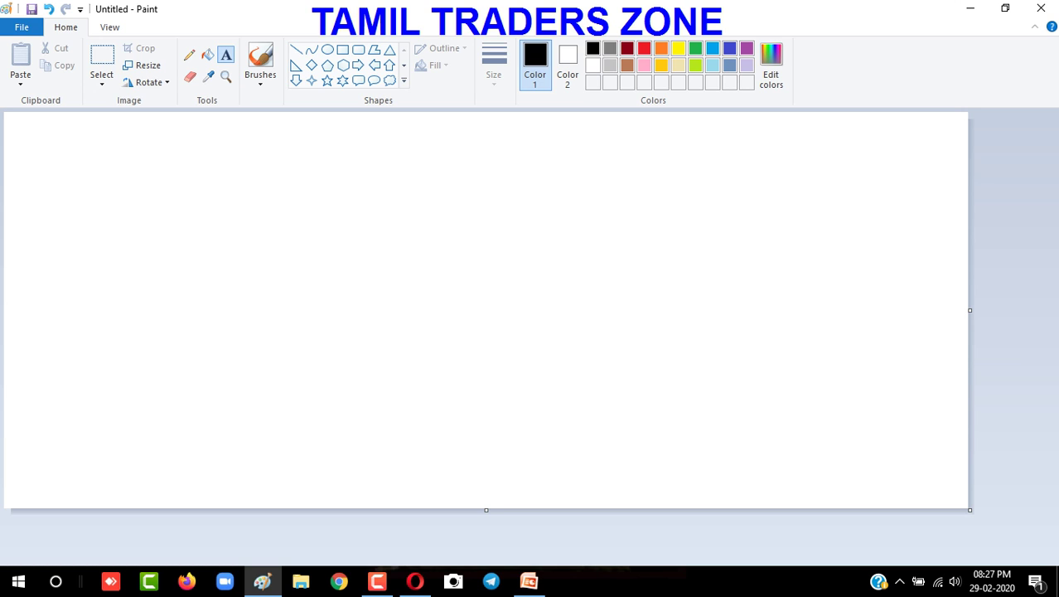
drag(275, 201, 916, 266)
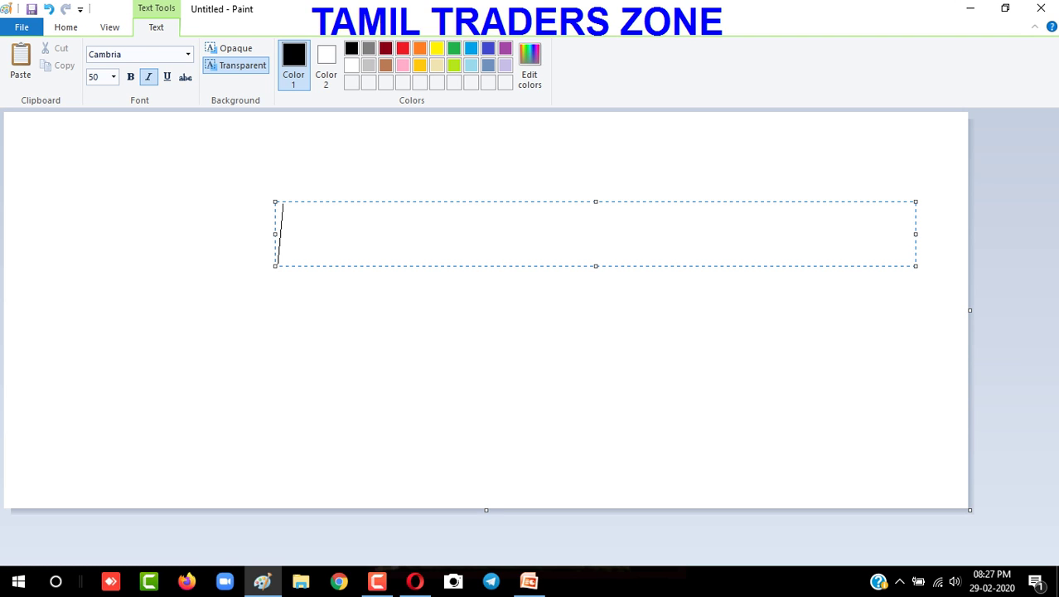
text(25000   2)
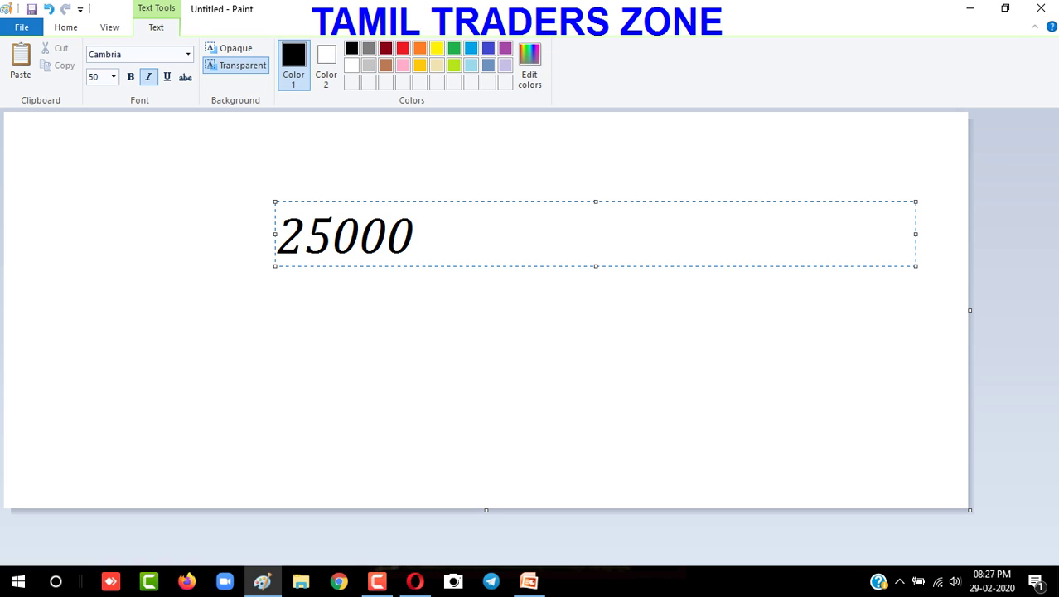
text(0000)
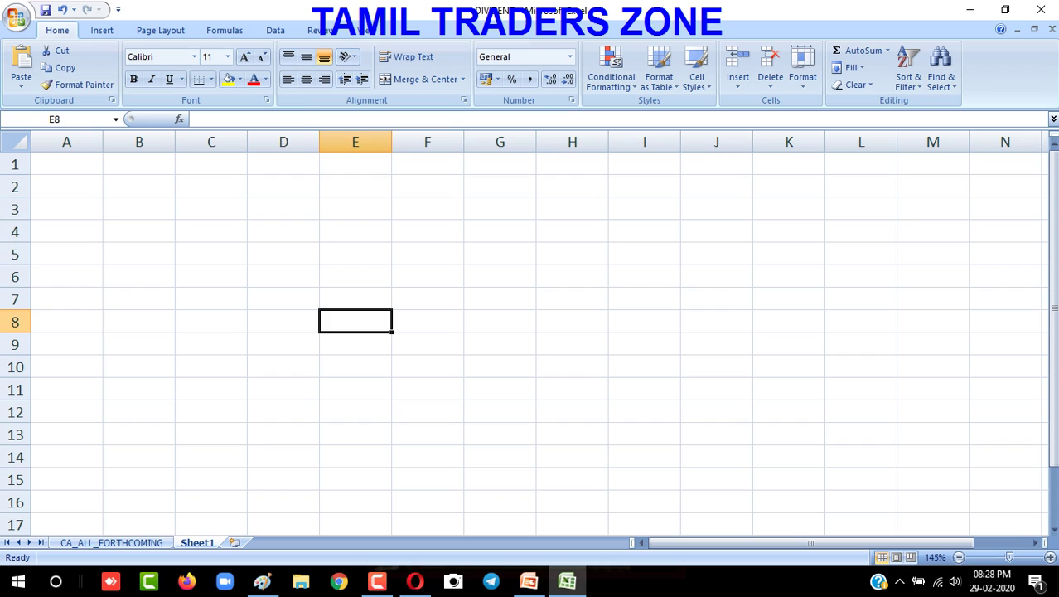
Enter 1000000, 10000 and 100 in cells D4, E4 and F4
click(284, 231)
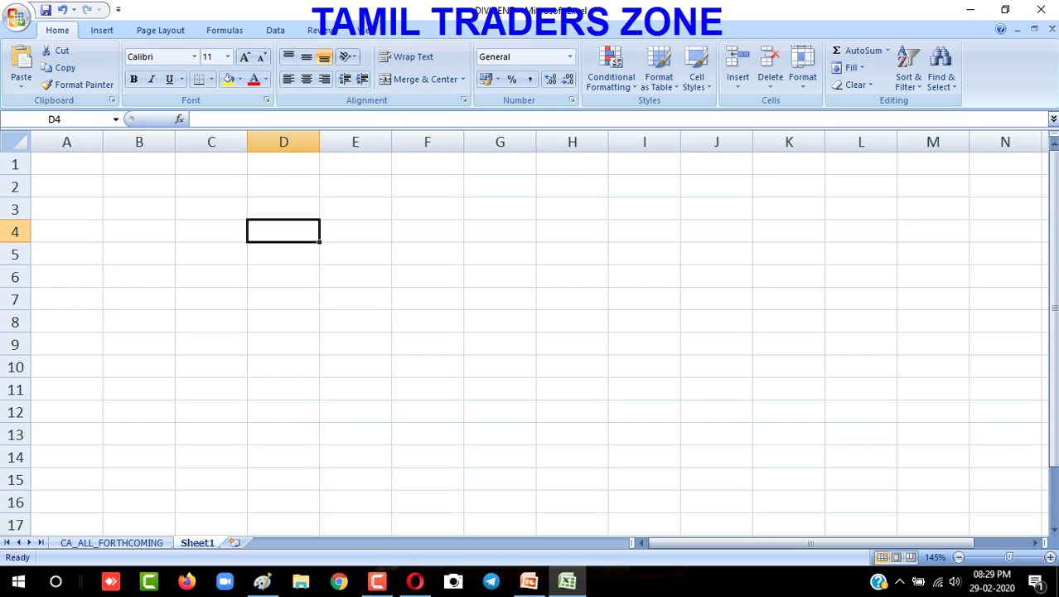
text(1000000)
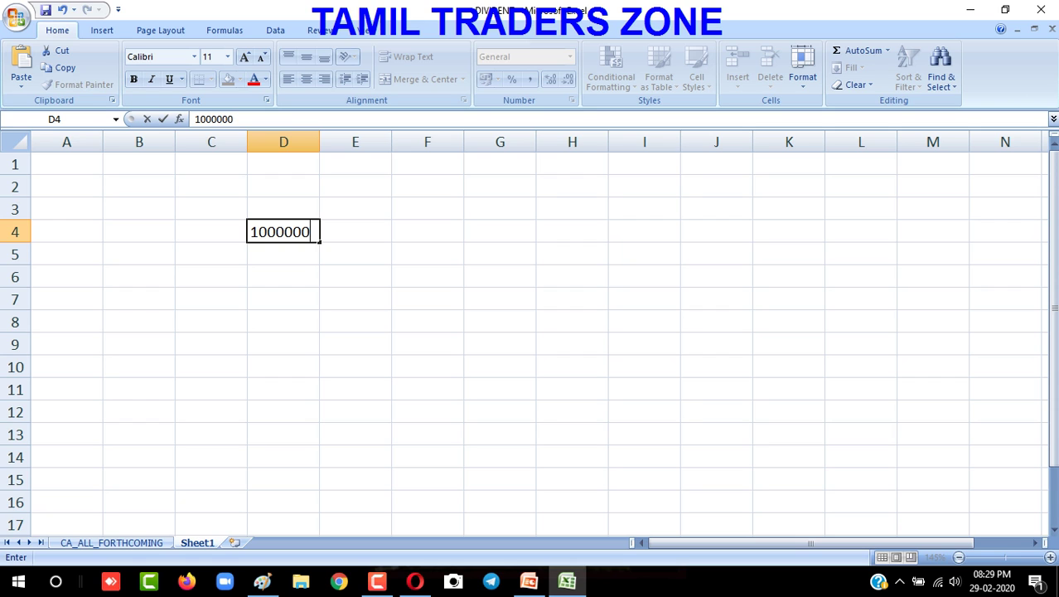
key(Tab)
text(10000)
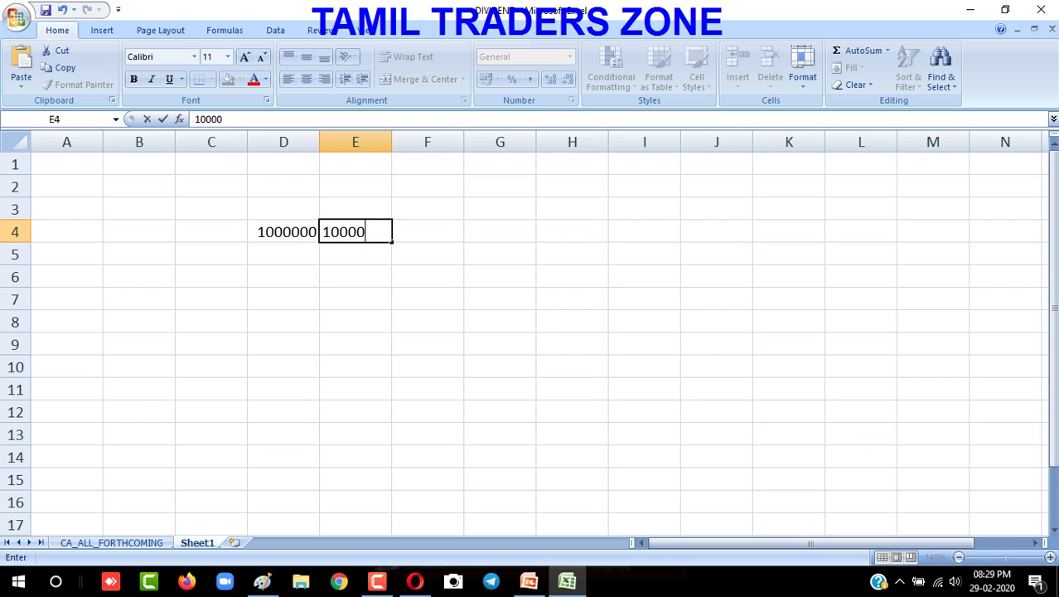
key(Tab)
text(1000)
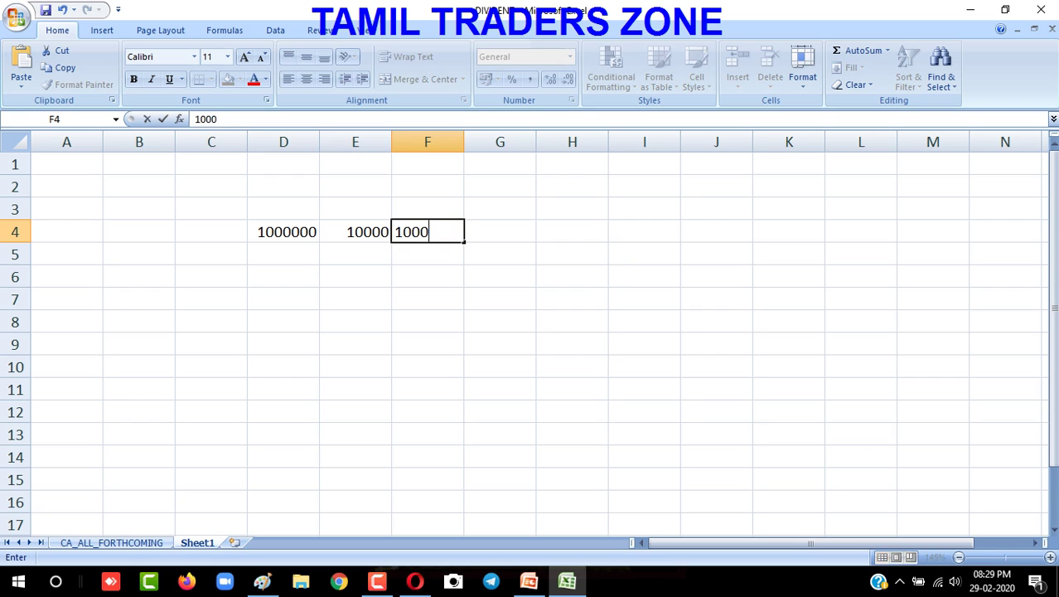
key(BackSpace)
key(Down)
Enter 35% in cell H4
key(Left)
key(Left)
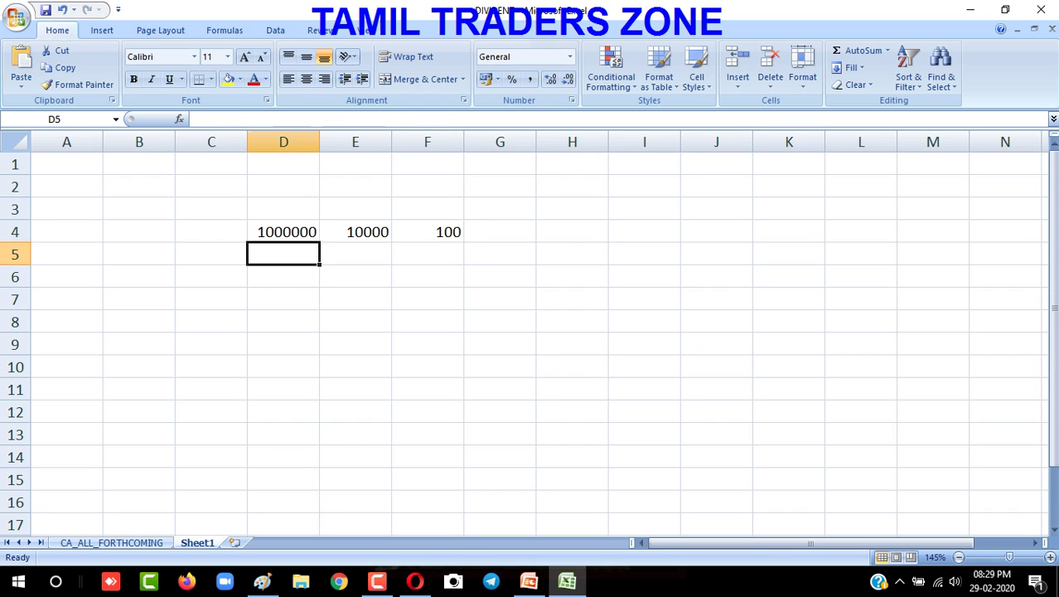
key(Down)
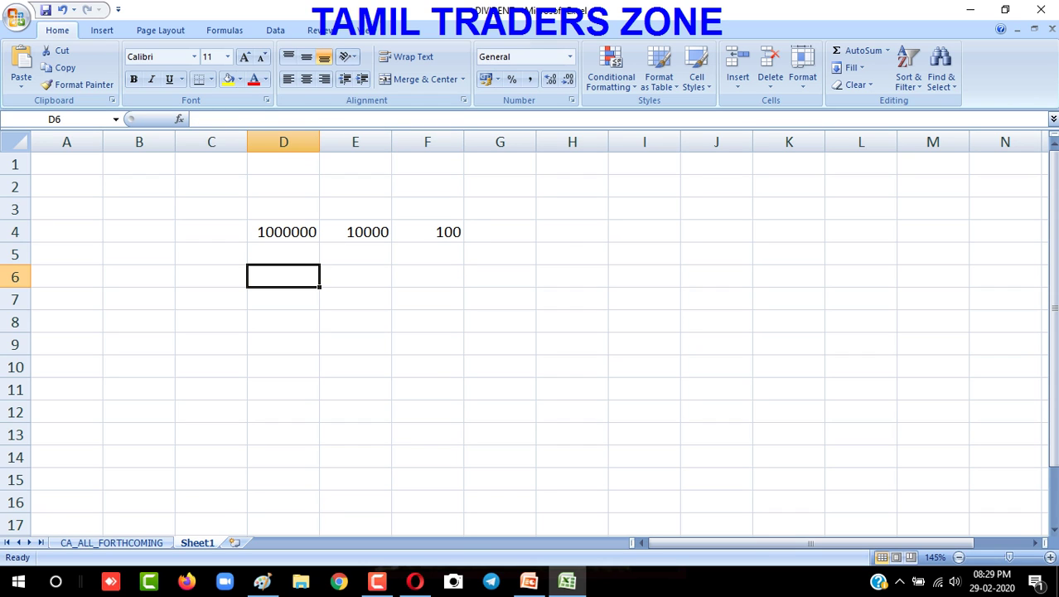
key(Right)
key(Right)
key(Up)
key(Right)
key(Up)
key(Right)
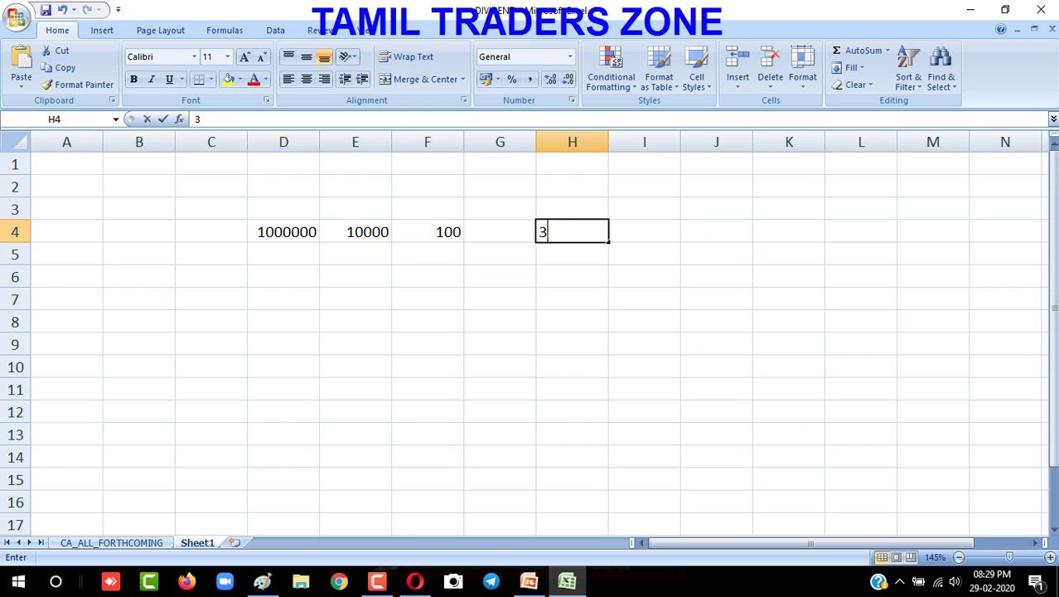
text(35%)
key(ctrl+Return)
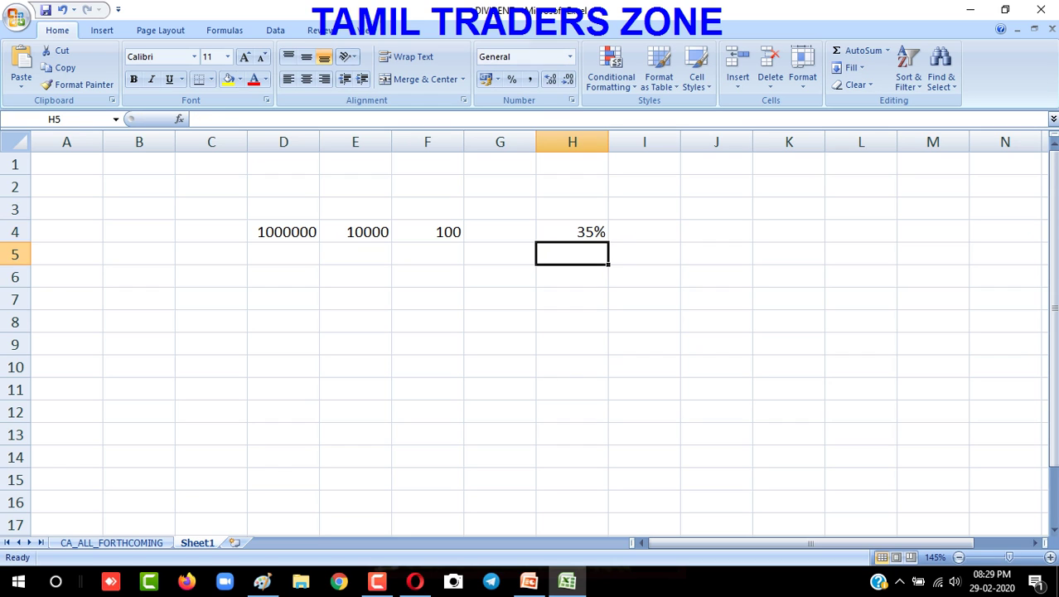
Enter 3500 in J4 and 350000 in K4
click(645, 231)
click(717, 231)
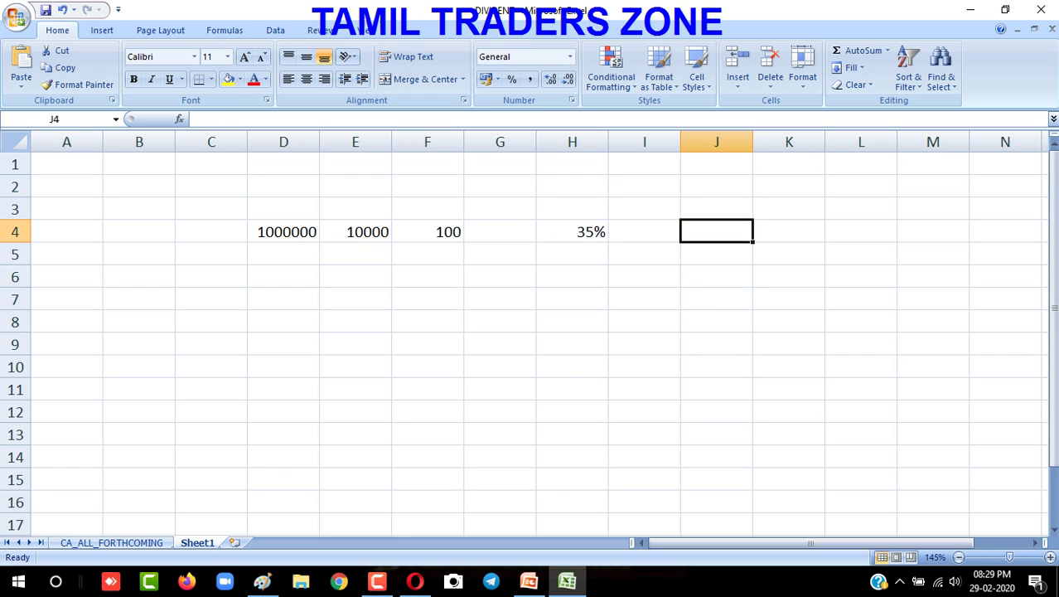
text(3500)
key(Tab)
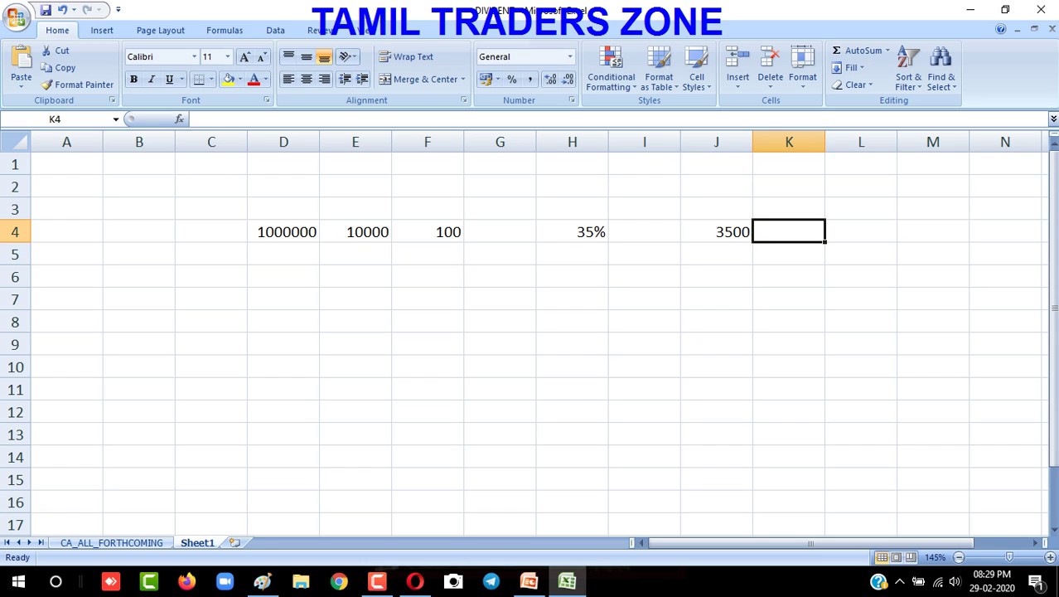
text(35000)
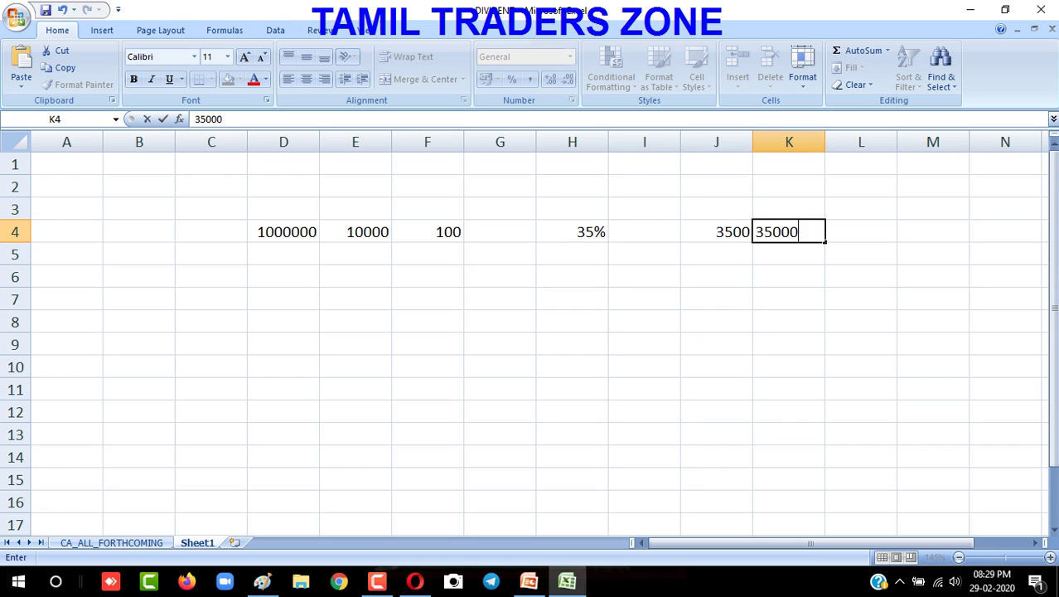
text(0)
key(Return)
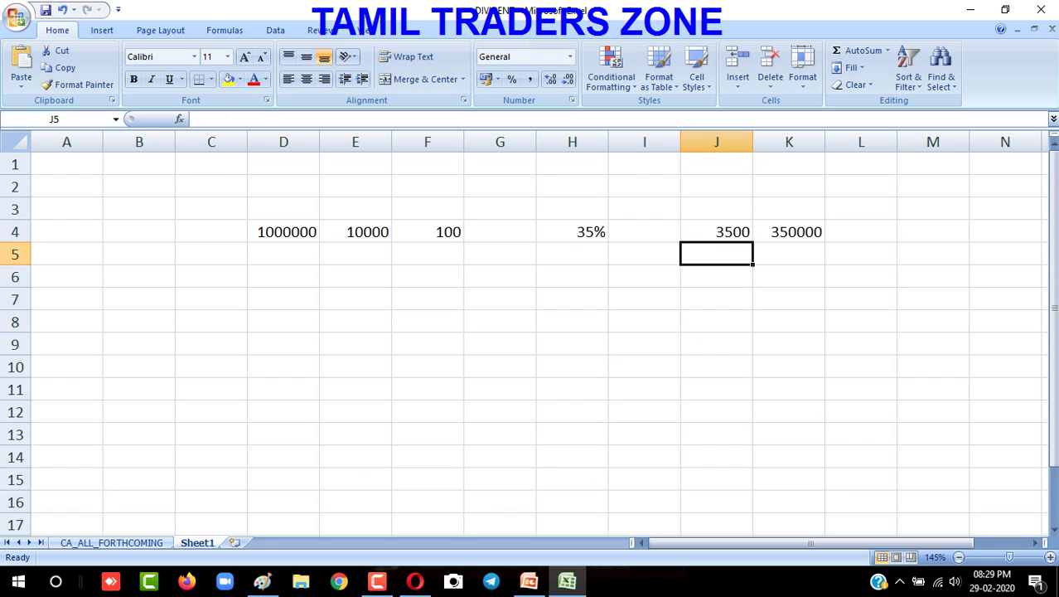
Enter 7000000 in cell K6
key(Return)
key(Left)
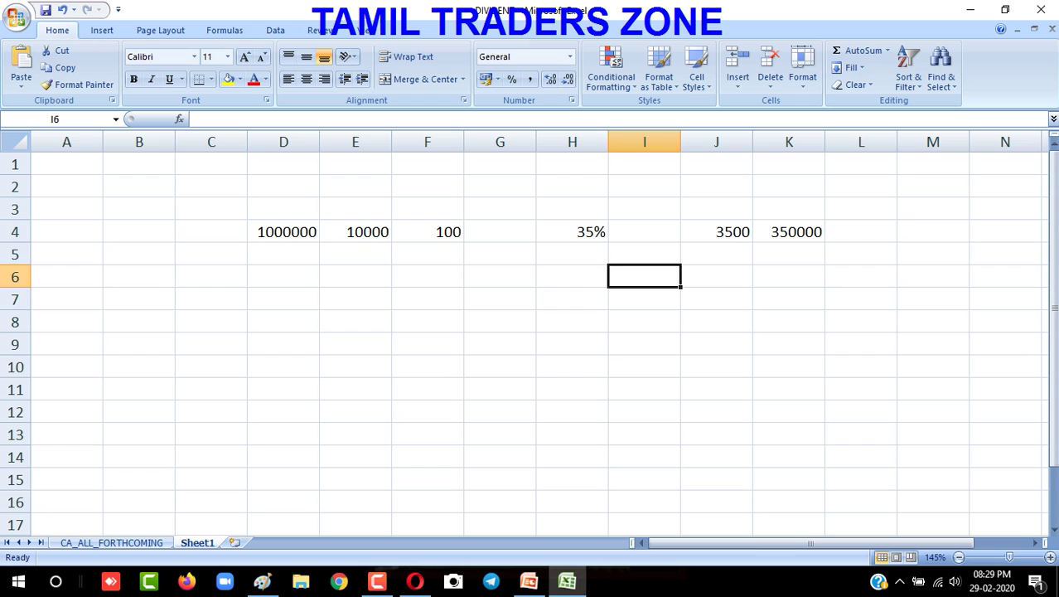
key(Right)
key(Right)
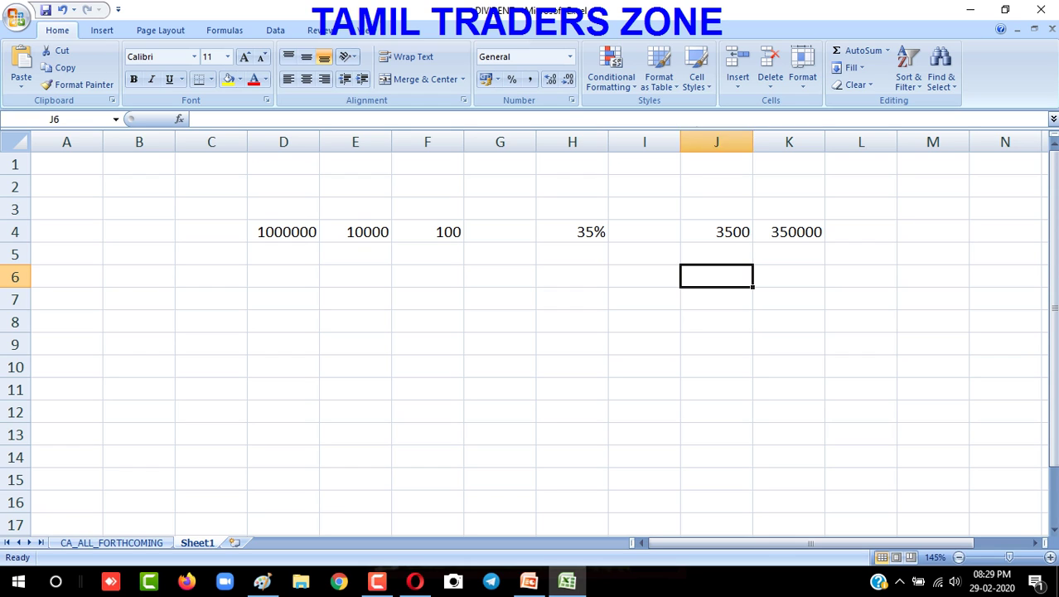
text(7000000)
key(Return)
Correct K6 to 700000 and enter 5000 in J6
click(716, 276)
click(788, 276)
key(F2)
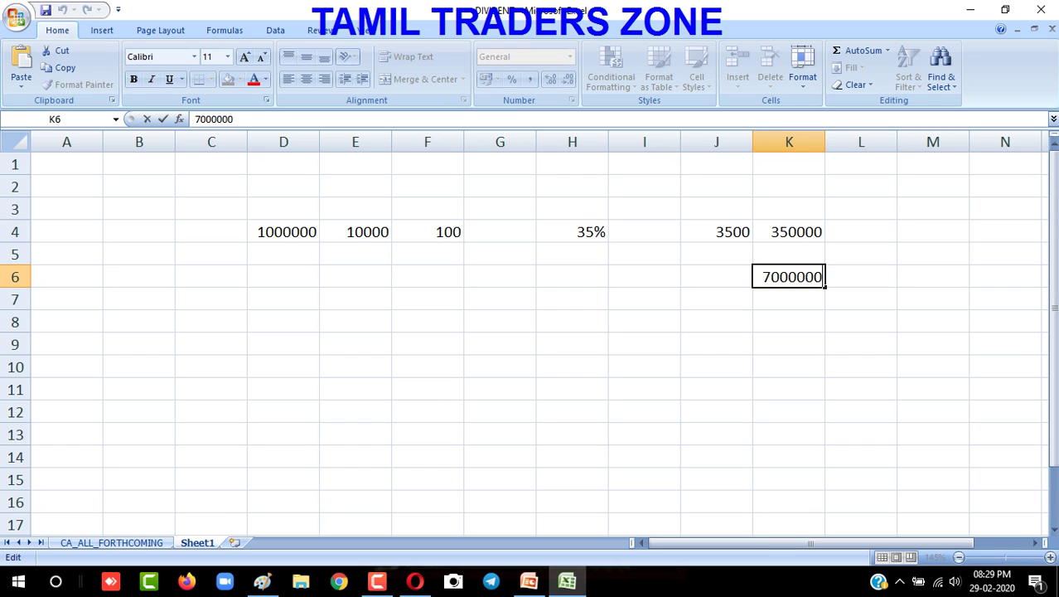
key(BackSpace)
key(Return)
click(716, 276)
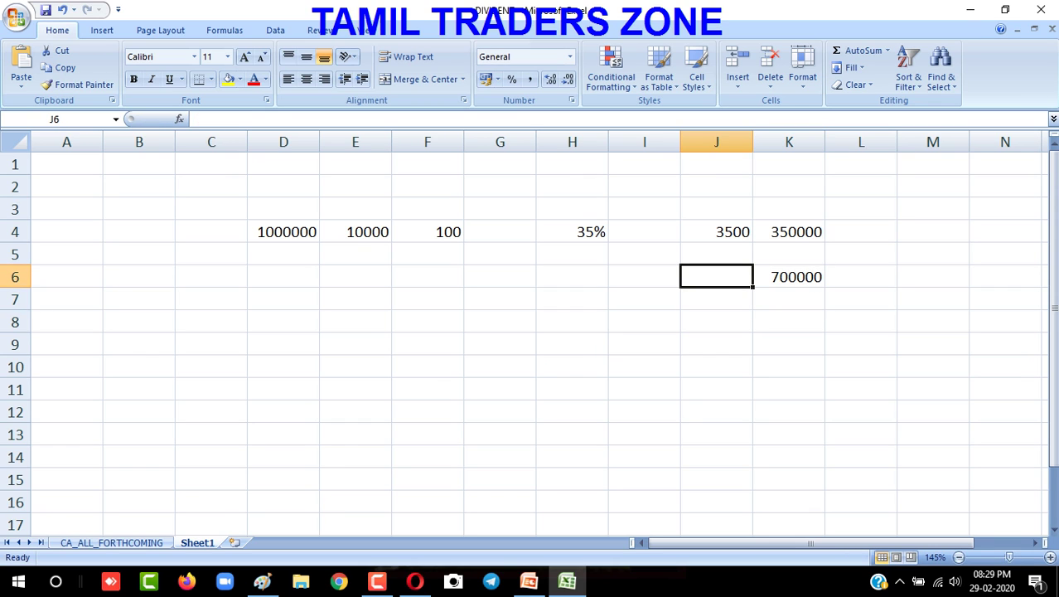
text(5000)
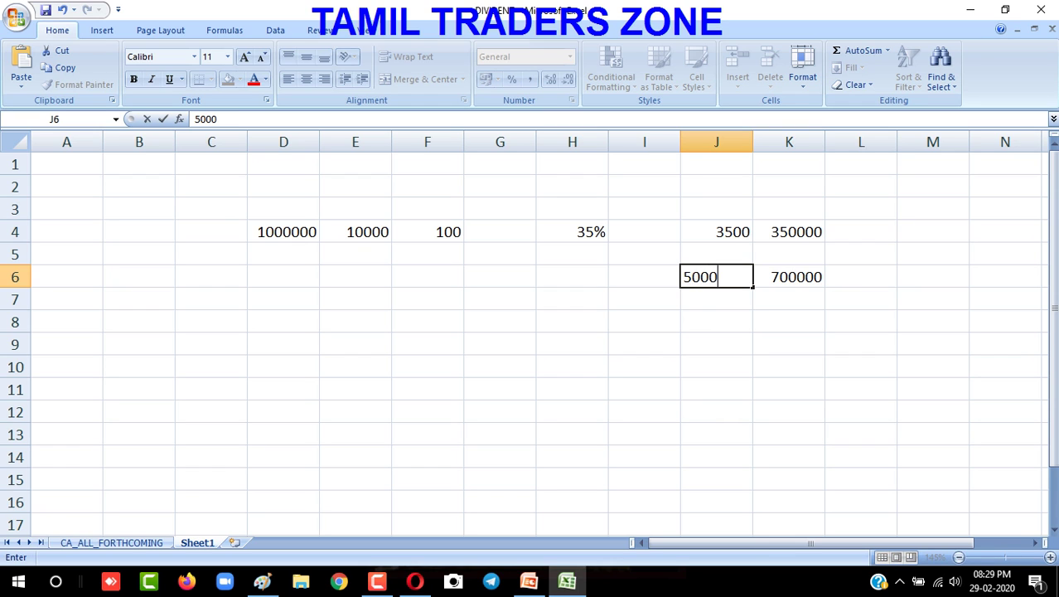
click(788, 276)
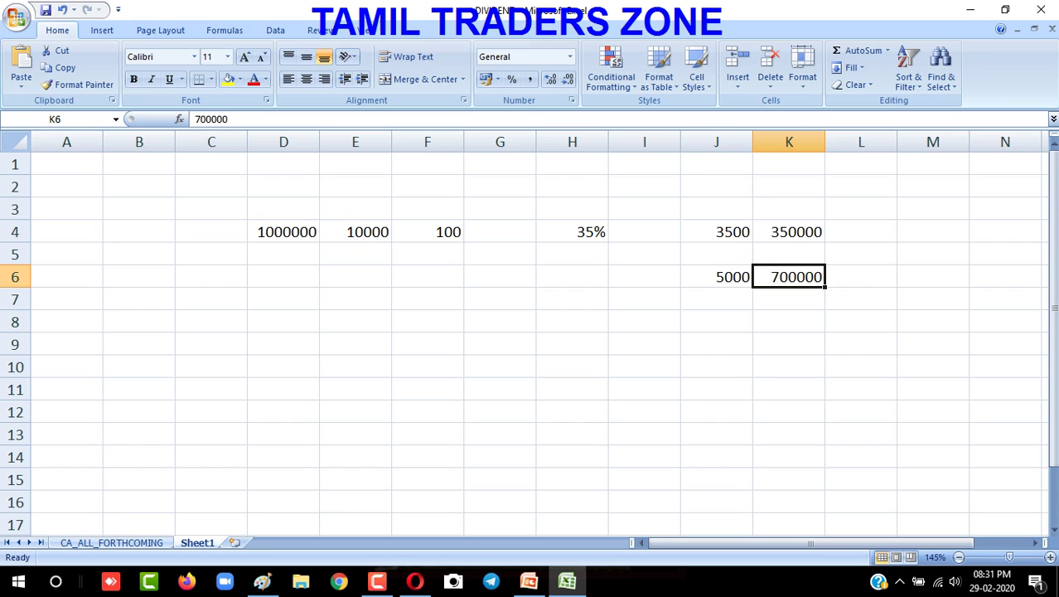
key(Left)
key(Down)
key(Left)
key(Left)
key(Left)
key(Left)
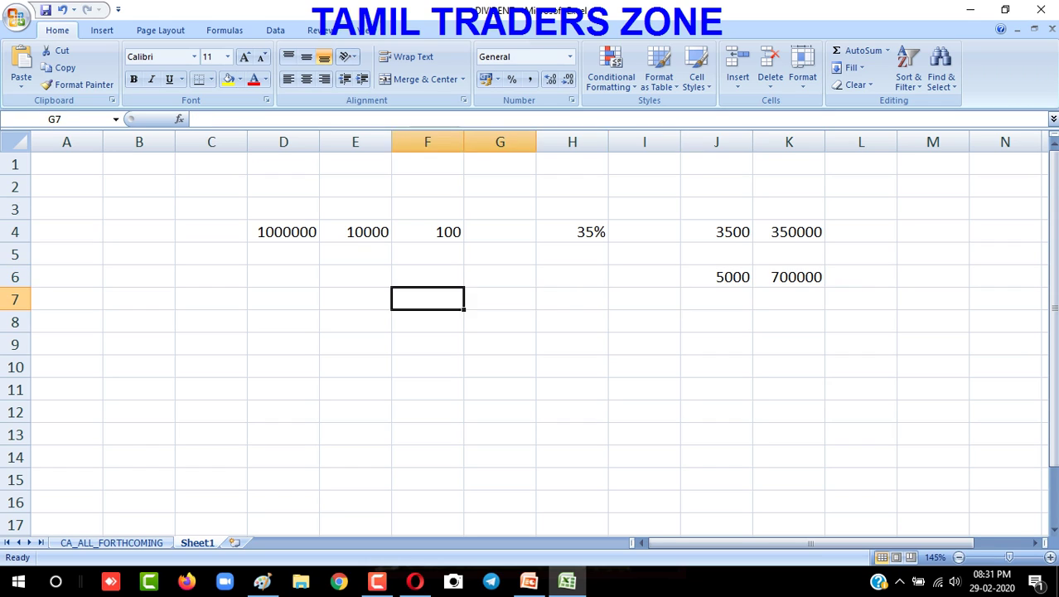
key(Down)
key(Left)
key(Up)
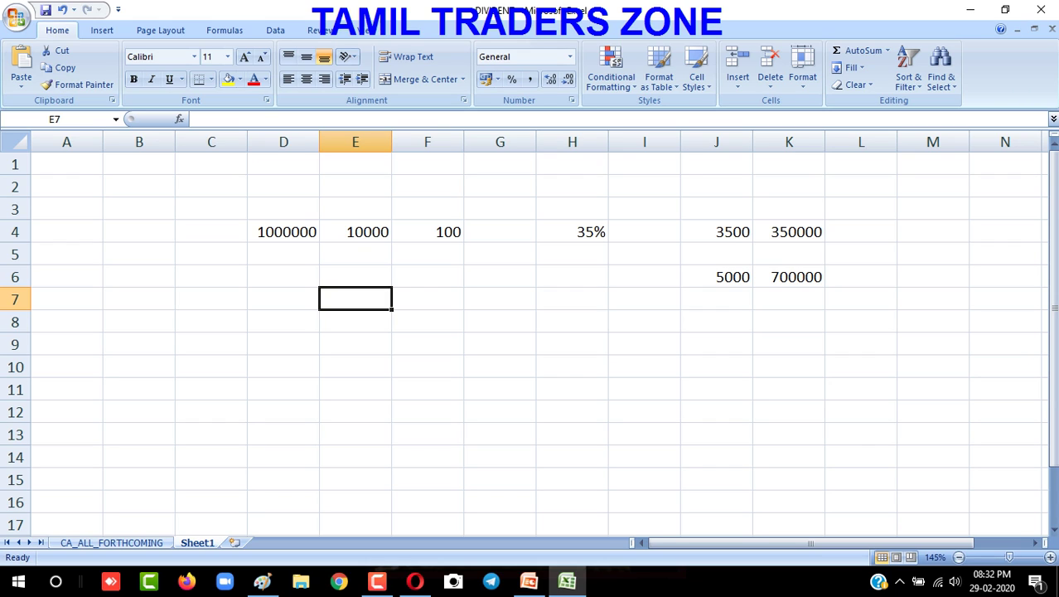
In Opera's YouTube channel page, open the latest Live Updates video, then go back
click(416, 581)
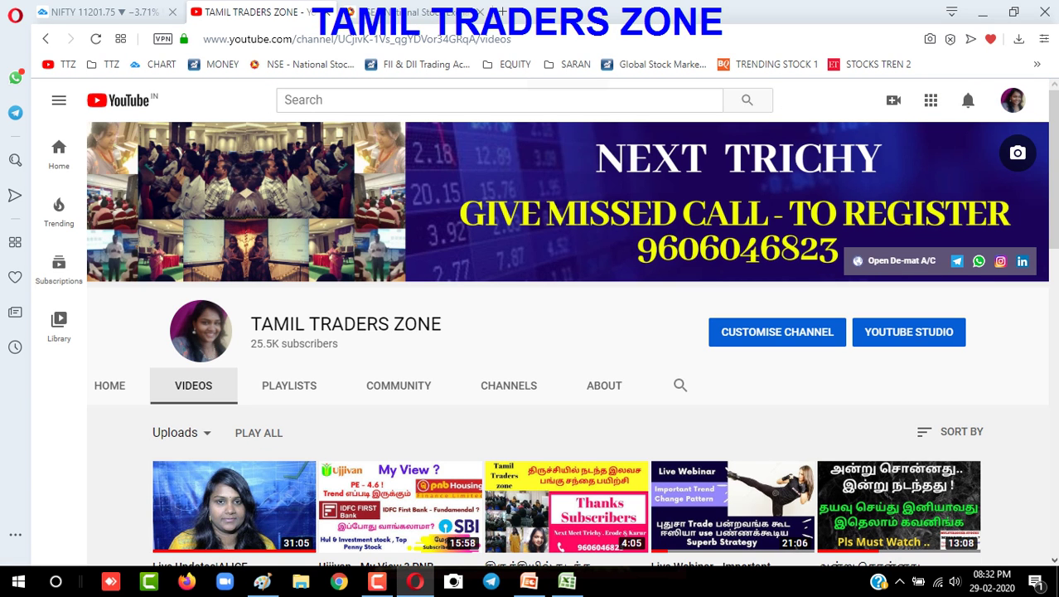
scroll(572, 344, down, 2)
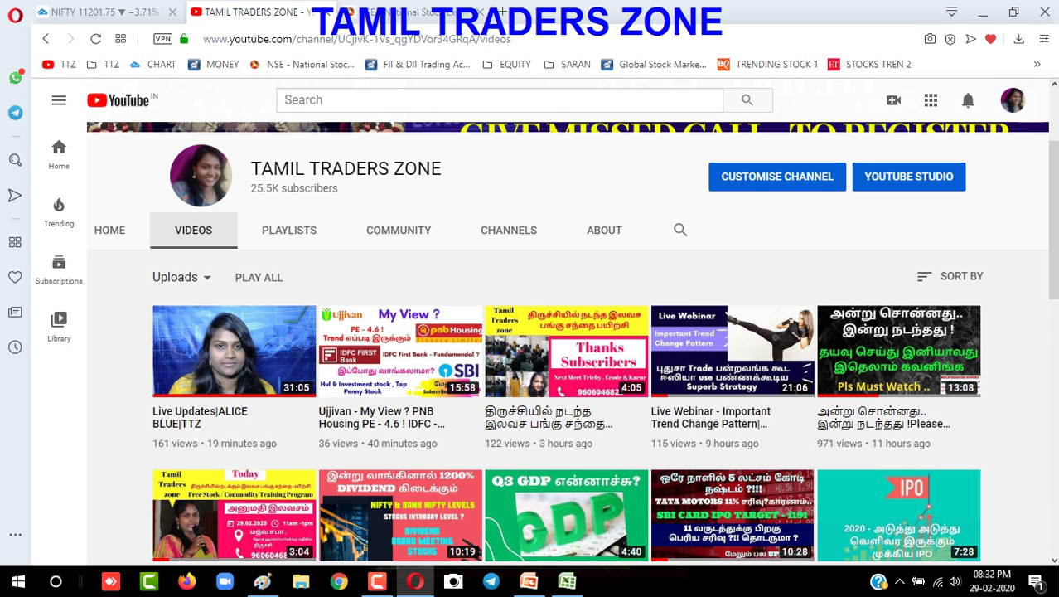
click(300, 319)
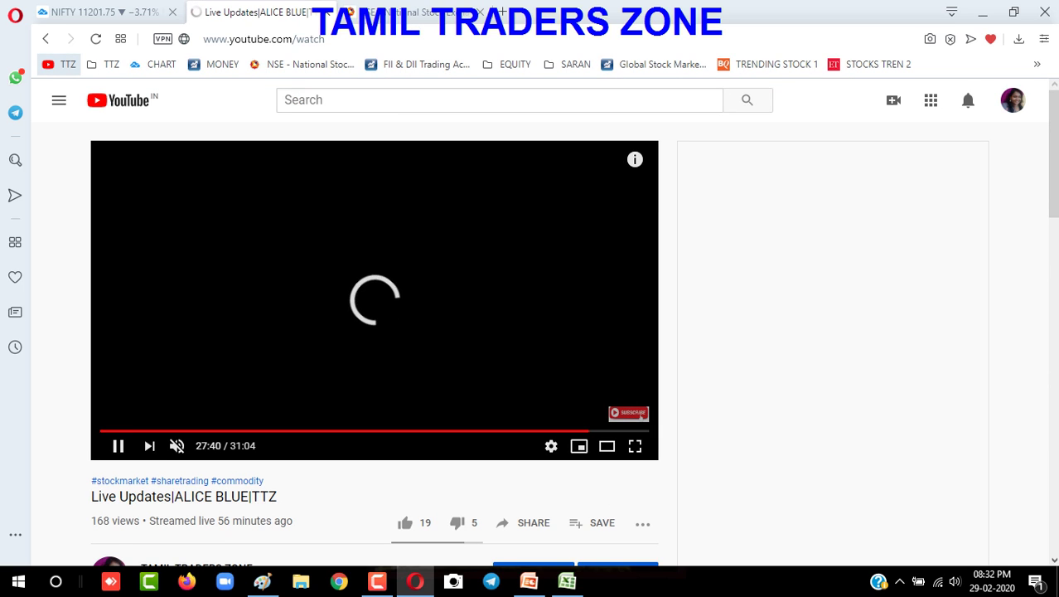
key(alt+Left)
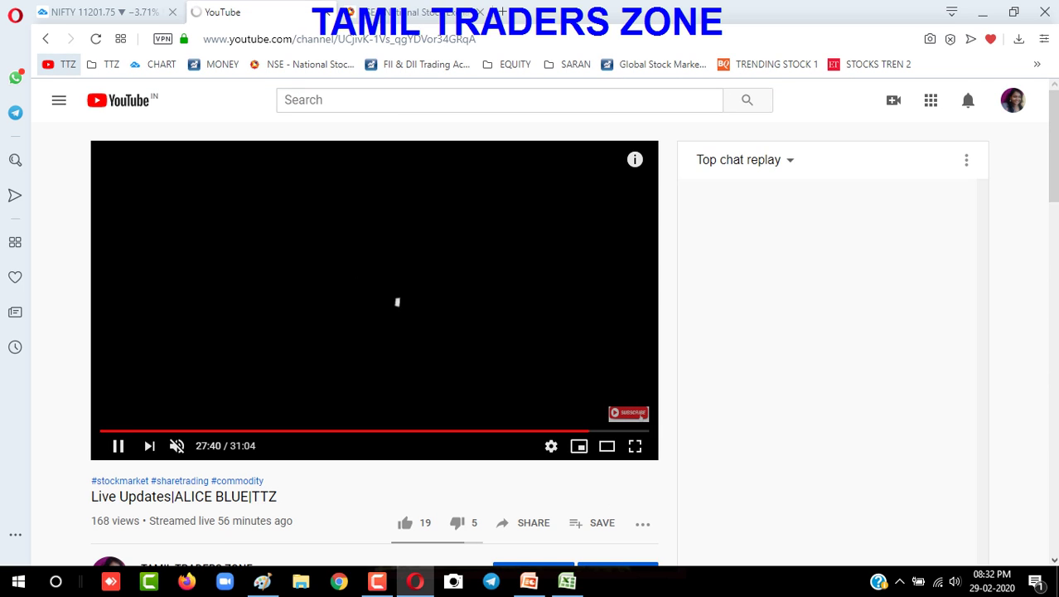